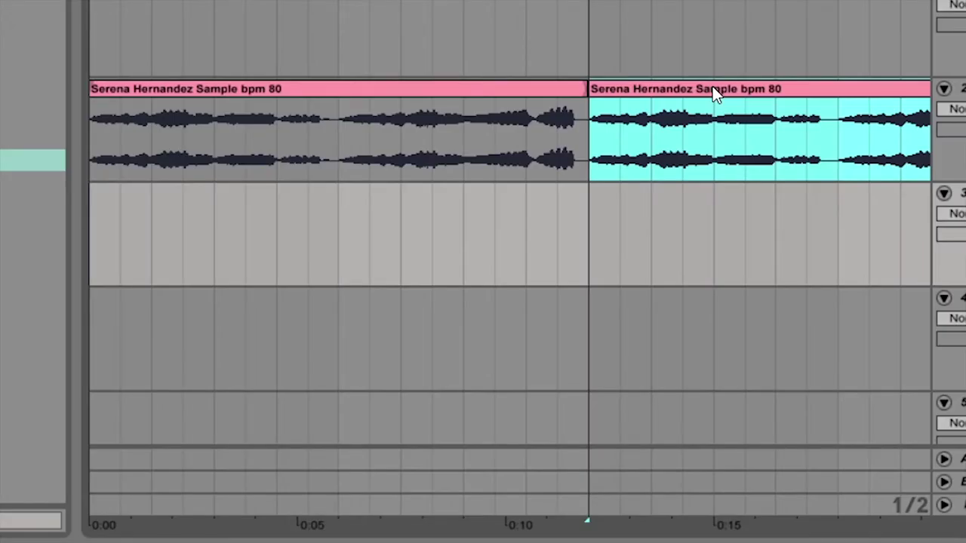
Step: Move the second vocal sample clip from track 2 onto the empty track 3 below it
{"action": "left_click_drag", "start_coordinate": [712, 86], "coordinate": [531, 325]}
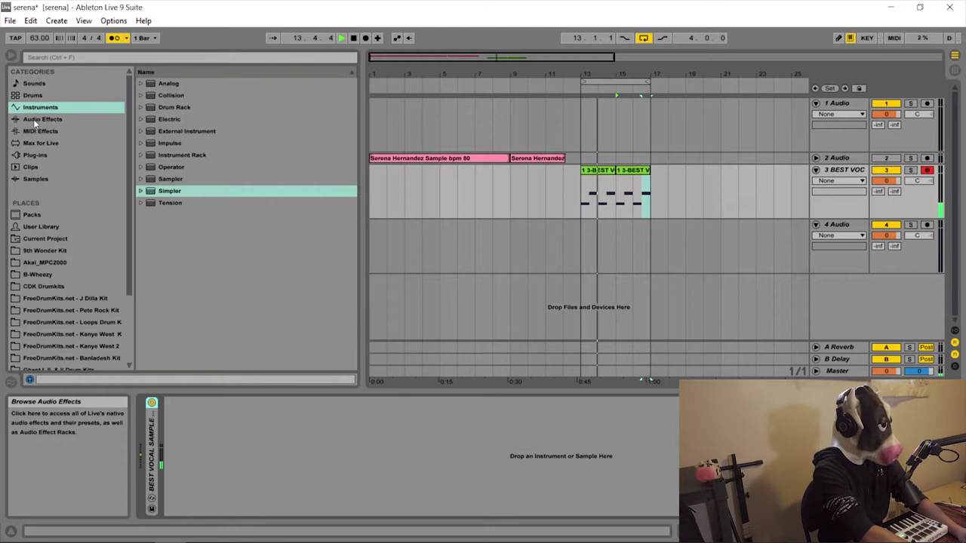
Step: Load the SoundToys EchoBoy plug-in onto the BEST VOCAL SAMPLE track
{"action": "left_click", "coordinate": [45, 155]}
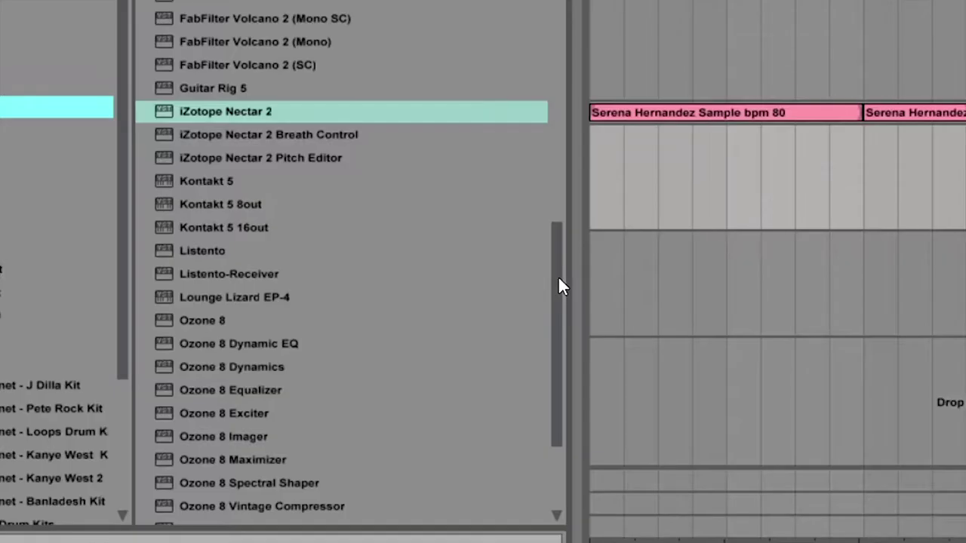
{"action": "left_click_drag", "start_coordinate": [353, 242], "coordinate": [352, 106]}
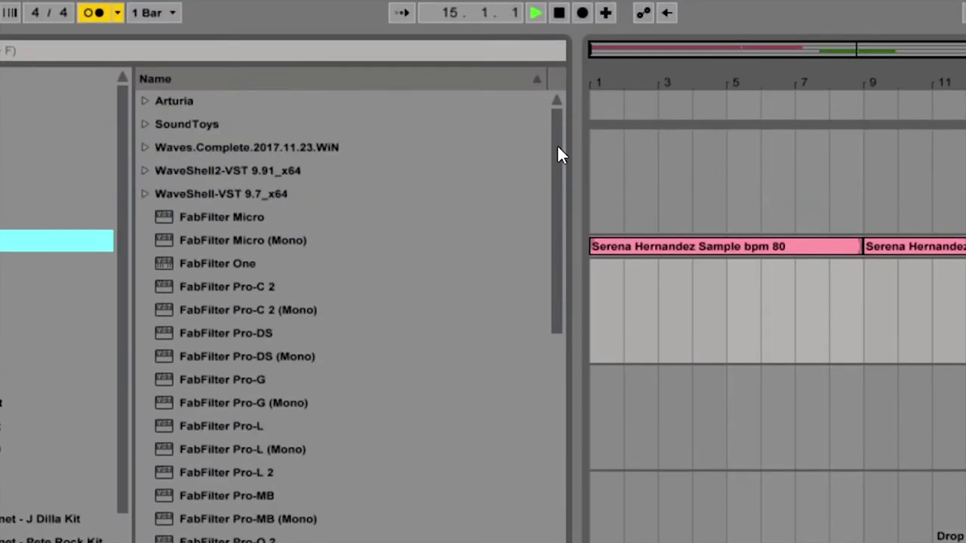
{"action": "left_click", "coordinate": [145, 126]}
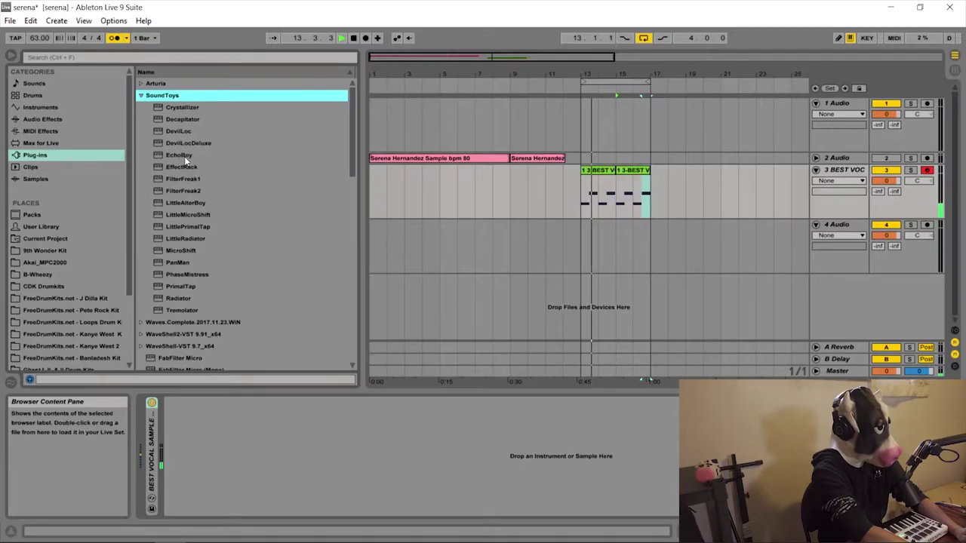
{"action": "left_click", "coordinate": [185, 157]}
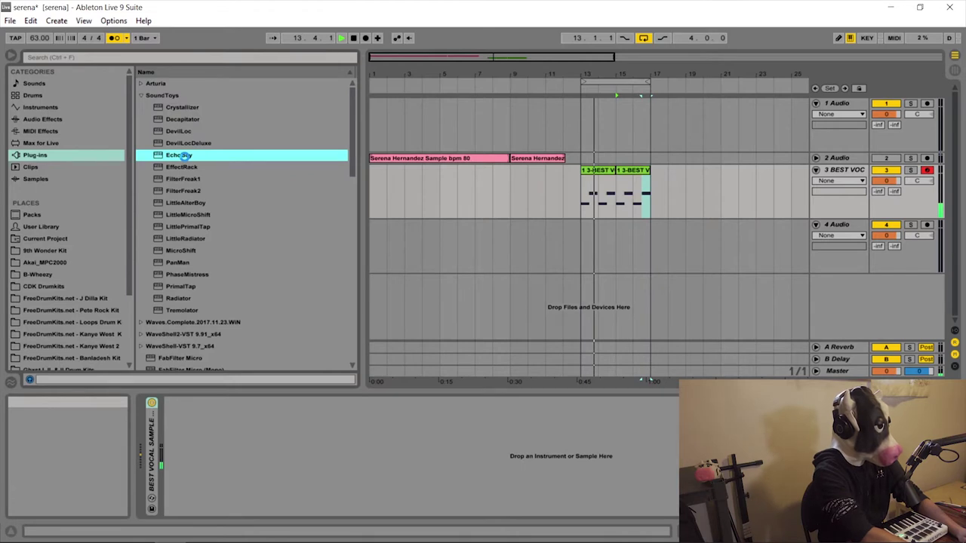
{"action": "double_click", "coordinate": [185, 156]}
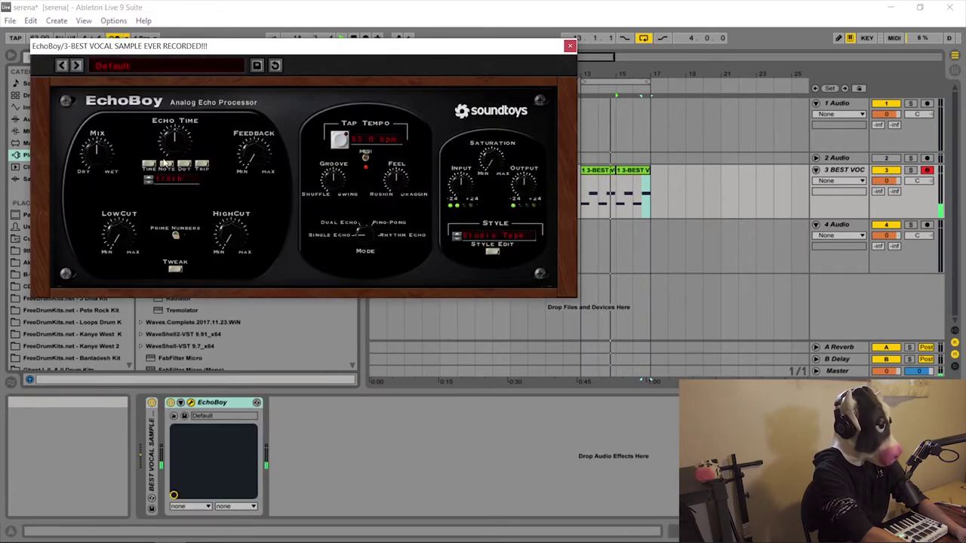
Step: Adjust EchoBoy by turning Mix toward dry, Groove slightly toward swing and Feel slightly toward rushin
{"action": "left_click_drag", "start_coordinate": [95, 150], "coordinate": [96, 189]}
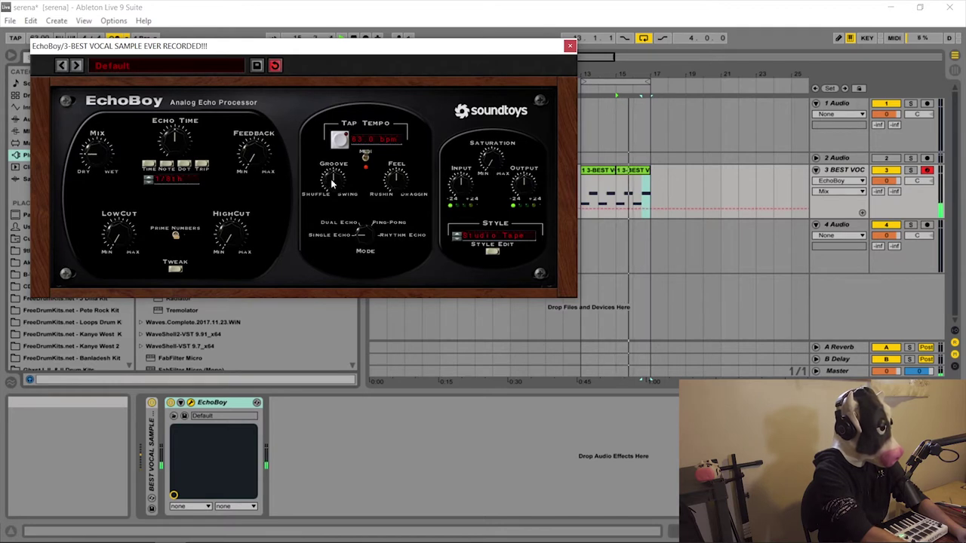
{"action": "left_click_drag", "start_coordinate": [331, 179], "coordinate": [326, 170]}
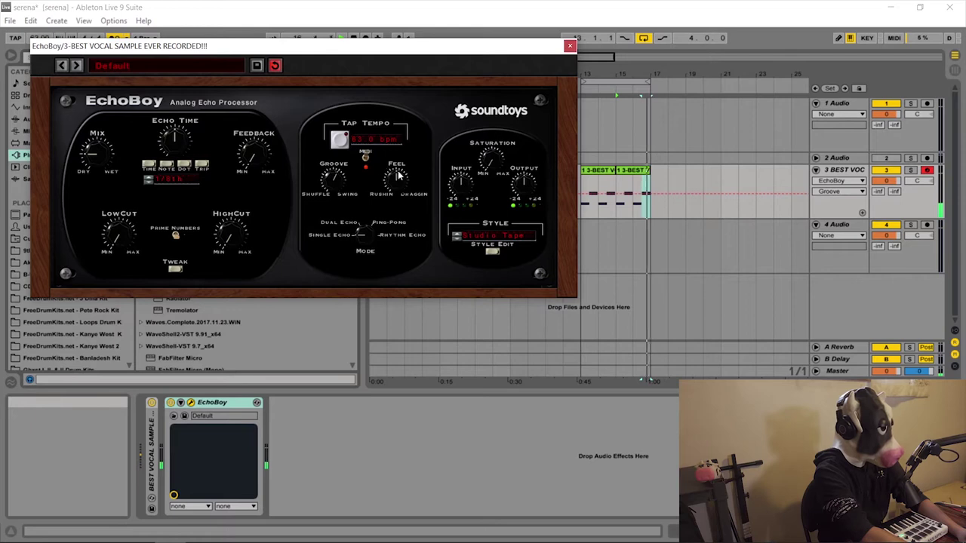
{"action": "left_click_drag", "start_coordinate": [393, 178], "coordinate": [391, 189]}
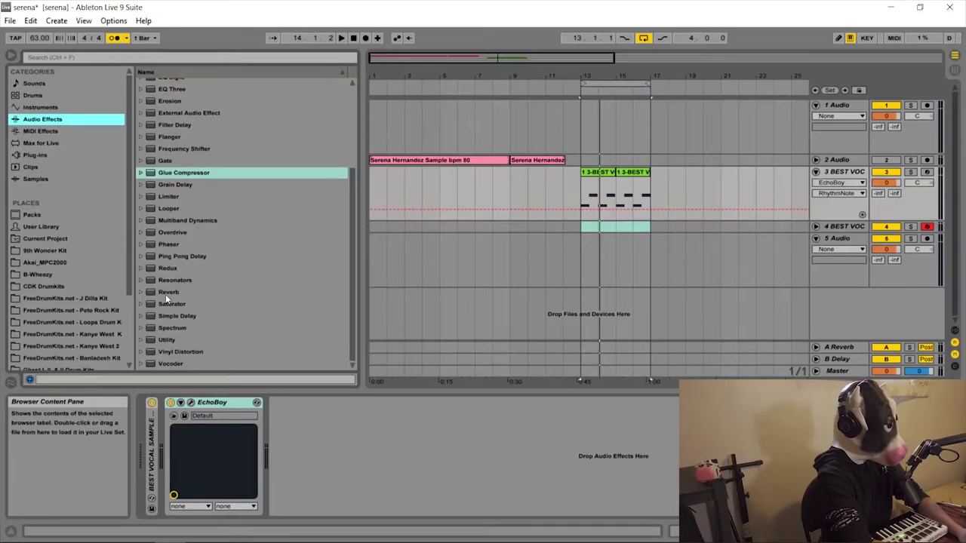
Step: Expand the Hall presets of the Reverb audio effect and pick one for the vocal sample track
{"action": "left_click", "coordinate": [139, 292]}
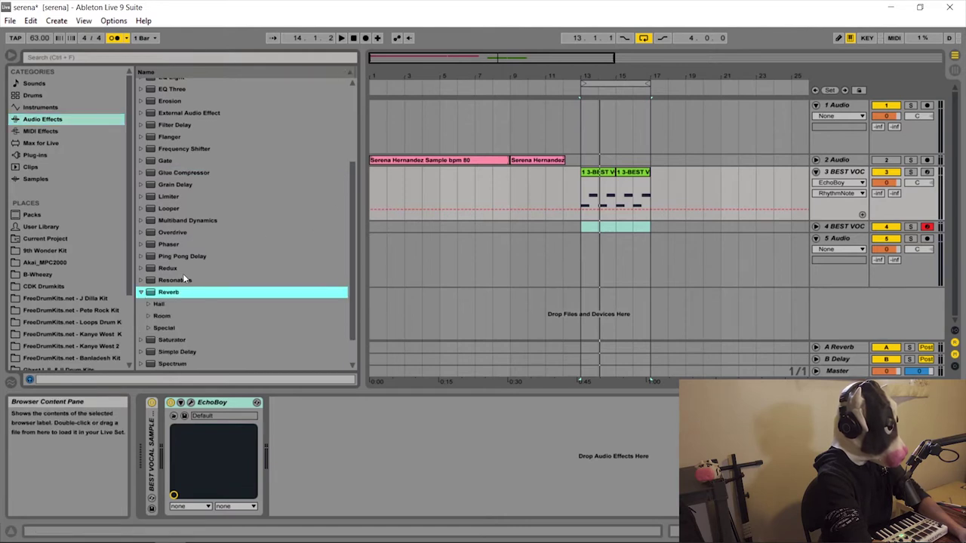
{"action": "left_click", "coordinate": [147, 304]}
{"action": "left_click", "coordinate": [186, 352]}
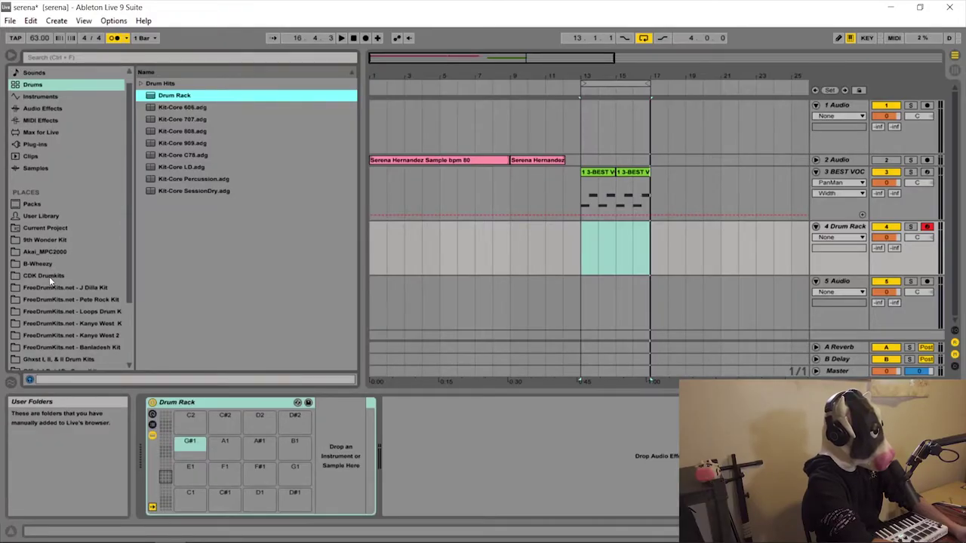
Step: Open the Custom Kicks folder of the Carciak All Slaughter Drum Kit in CDK Drumkits
{"action": "left_click", "coordinate": [49, 276]}
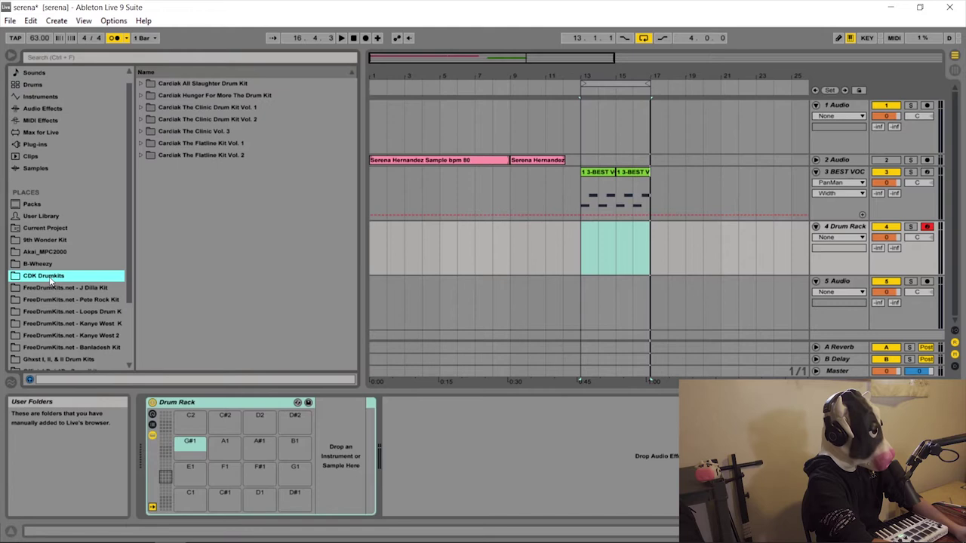
{"action": "left_click", "coordinate": [140, 84]}
{"action": "left_click", "coordinate": [149, 96]}
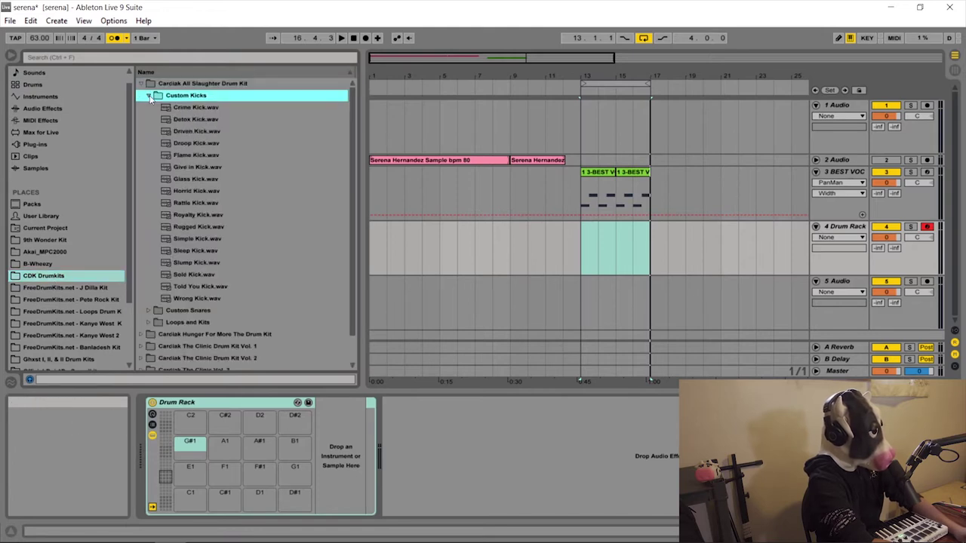
Step: Audition the custom kick samples one after another, from Crime Kick.wav down to Slump Kick.wav
{"action": "left_click", "coordinate": [183, 107]}
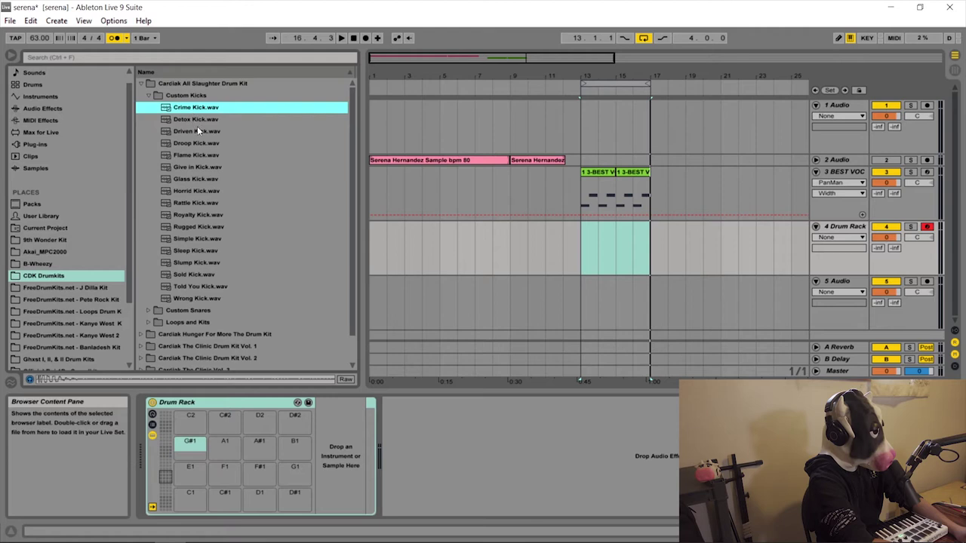
{"action": "left_click", "coordinate": [197, 131]}
{"action": "key", "text": "Down"}
{"action": "key", "text": "Down"}
{"action": "key", "text": "Down"}
{"action": "key", "text": "Down"}
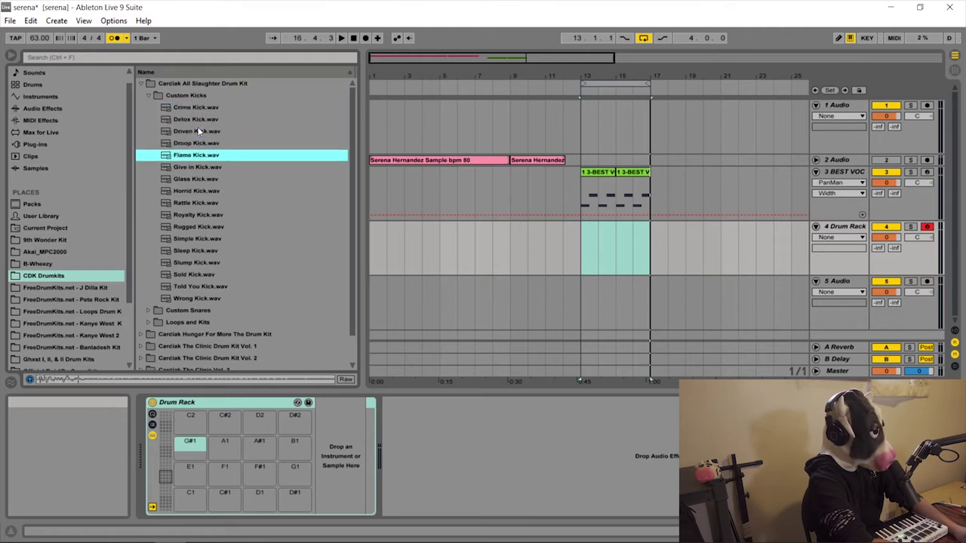
{"action": "key", "text": "Down"}
{"action": "key", "text": "Down"}
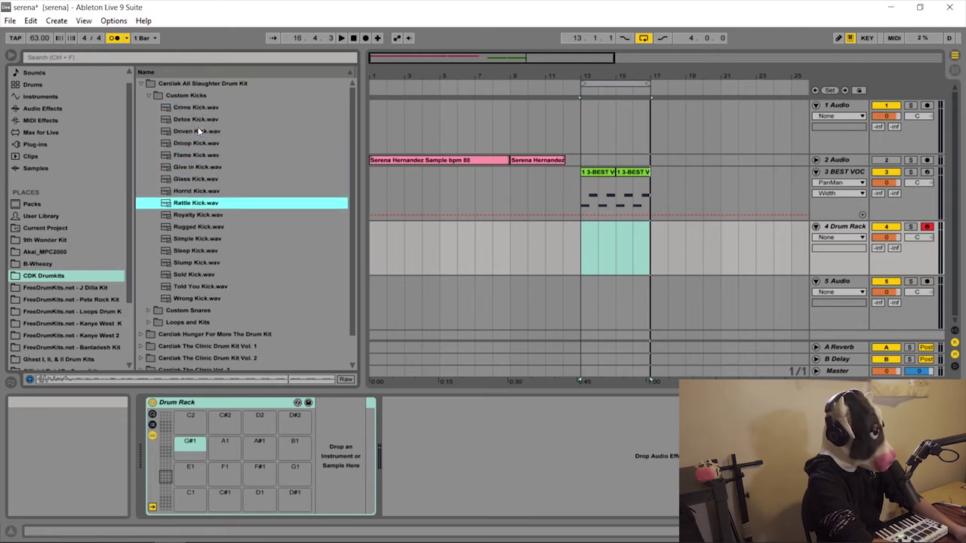
{"action": "key", "text": "Up"}
{"action": "key", "text": "Down"}
{"action": "key", "text": "Down"}
{"action": "key", "text": "Down"}
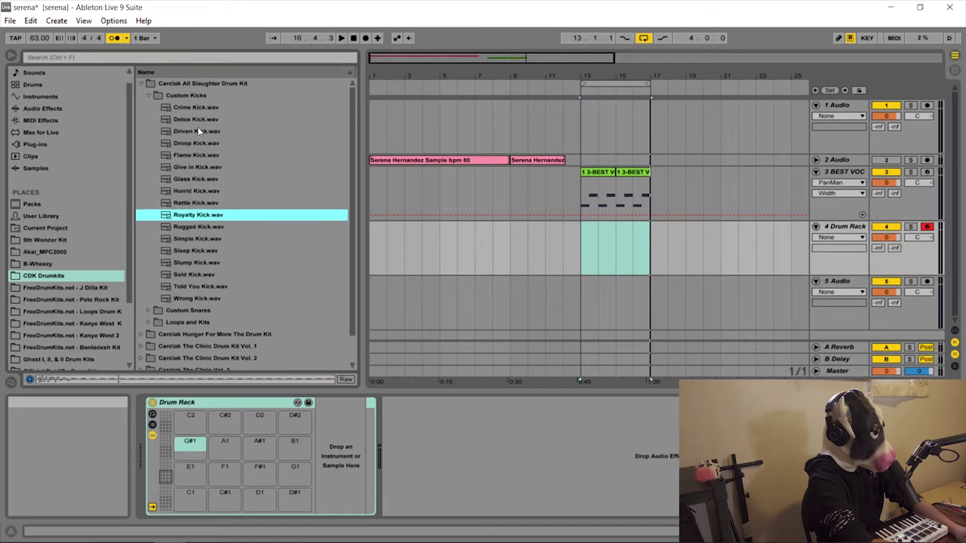
{"action": "key", "text": "Down"}
{"action": "key", "text": "Down"}
{"action": "key", "text": "Down"}
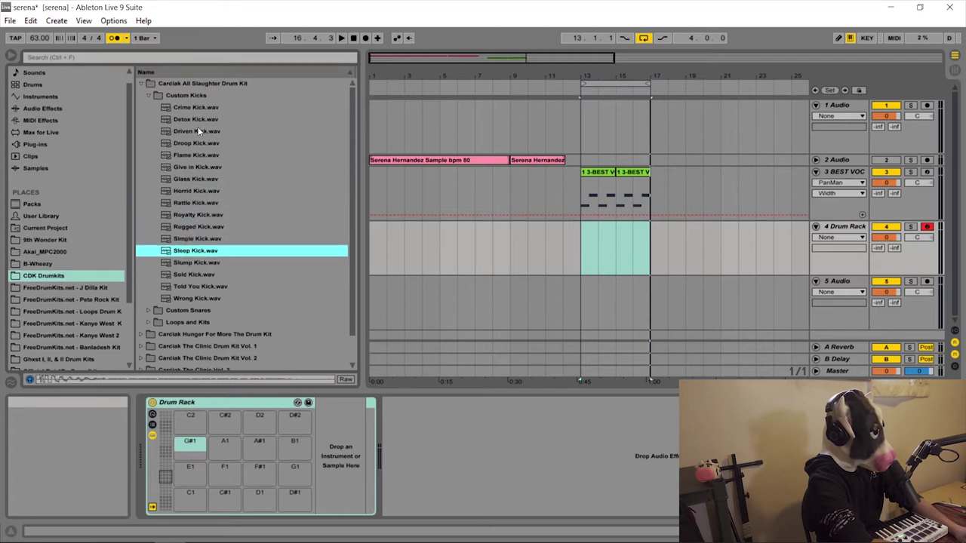
{"action": "key", "text": "Down"}
{"action": "key", "text": "Up"}
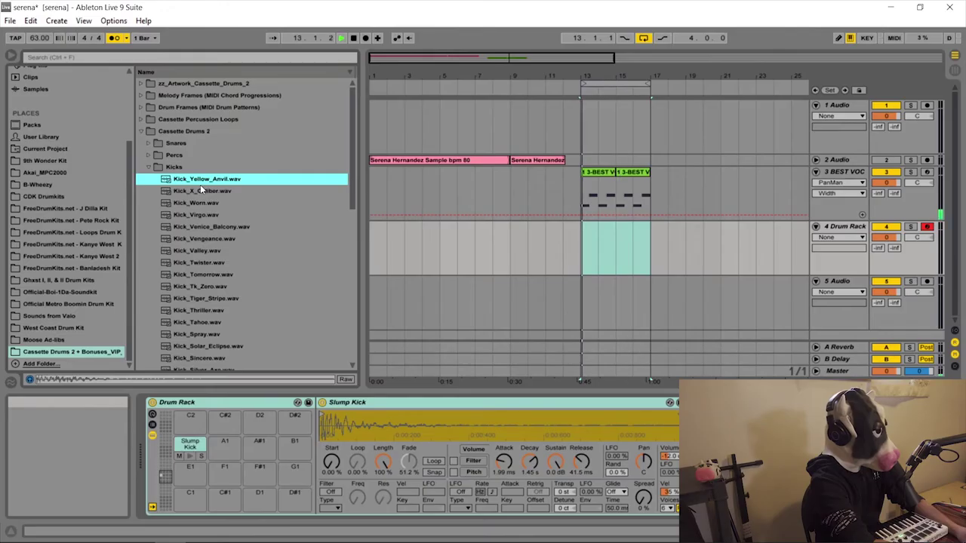
Step: Compare kicks in Cassette Drums 2, put Kick_X_Caliber.wav on the drum rack's A1 pad and lower its volume to about -21.9 dB
{"action": "left_click", "coordinate": [202, 191]}
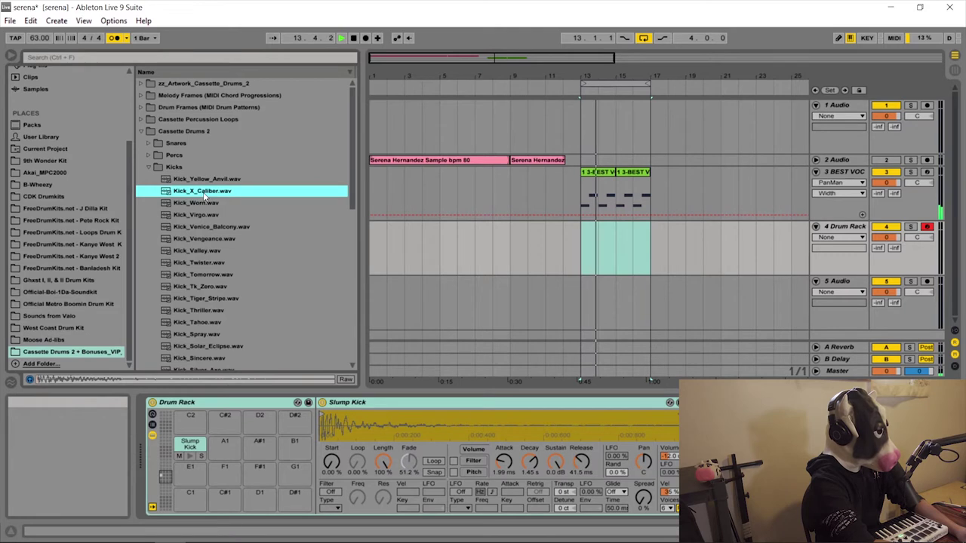
{"action": "key", "text": "Down"}
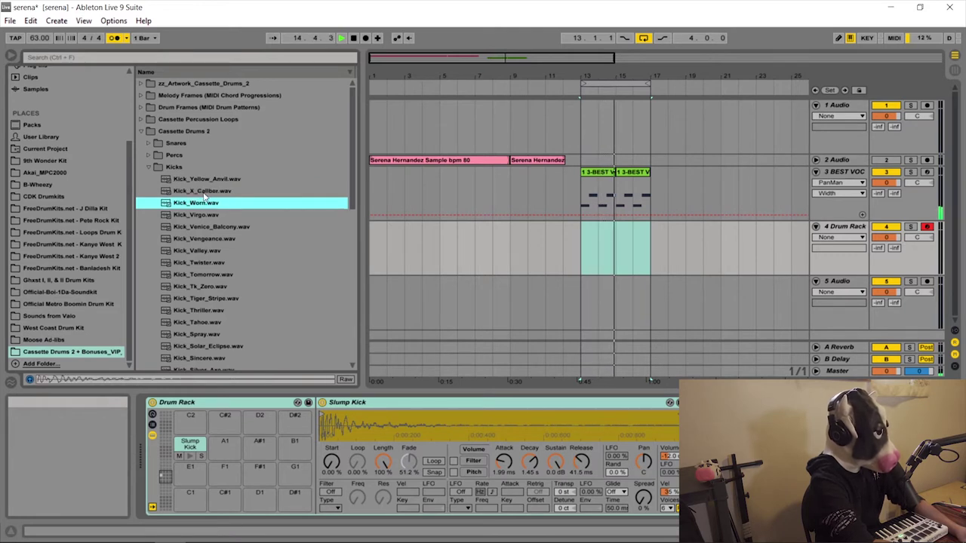
{"action": "key", "text": "Up"}
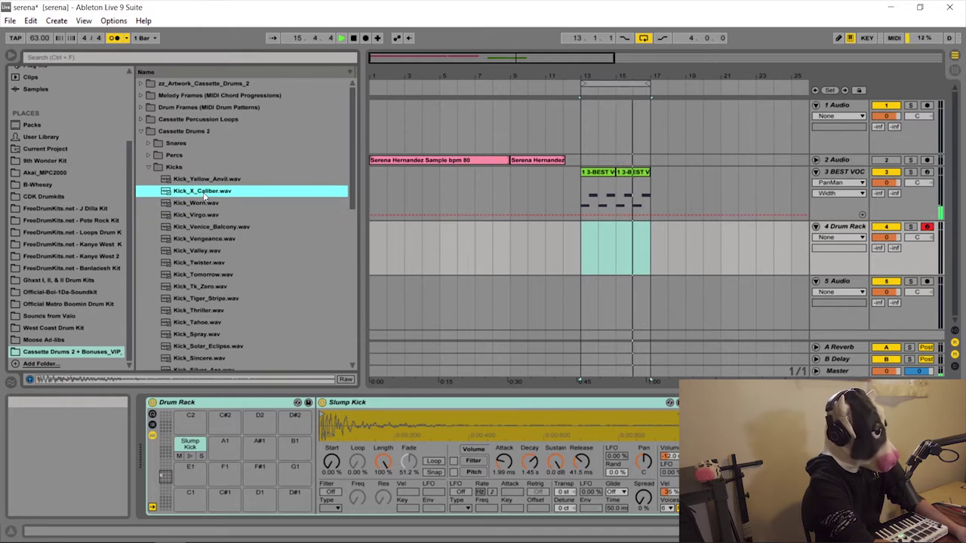
{"action": "left_click_drag", "start_coordinate": [204, 194], "coordinate": [225, 447]}
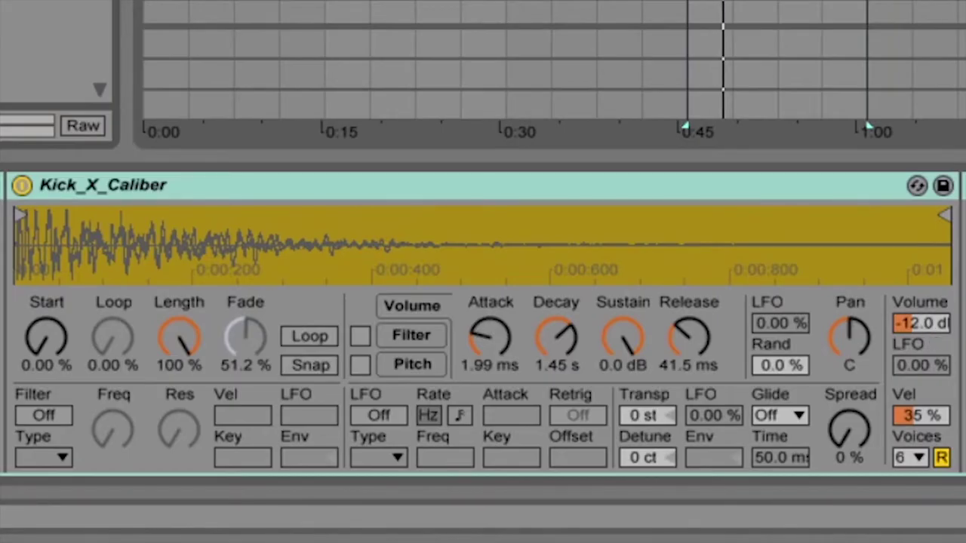
{"action": "left_click_drag", "start_coordinate": [920, 323], "coordinate": [920, 337]}
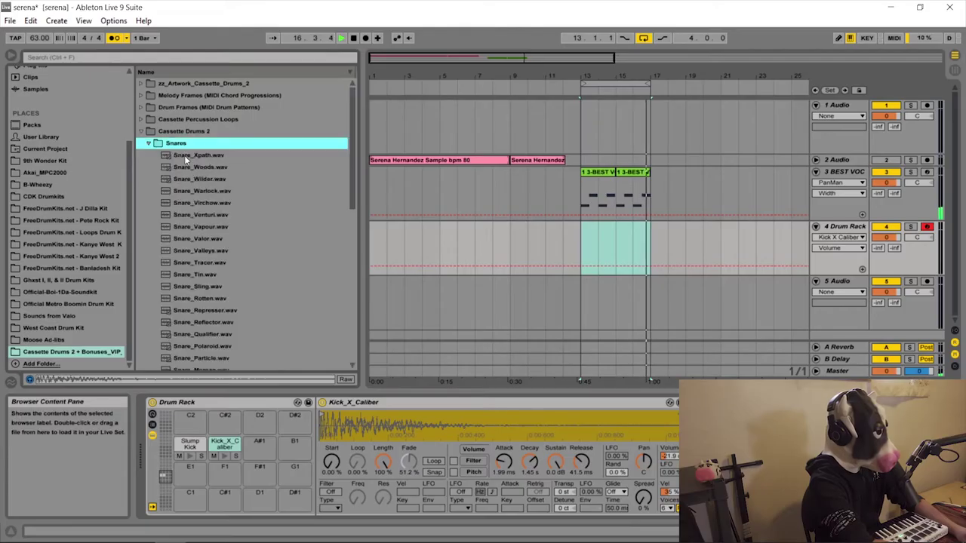
Step: Audition Snare_Xpath.wav and Snare_Woods.wav from the Cassette Drums 2 snares
{"action": "left_click", "coordinate": [187, 156]}
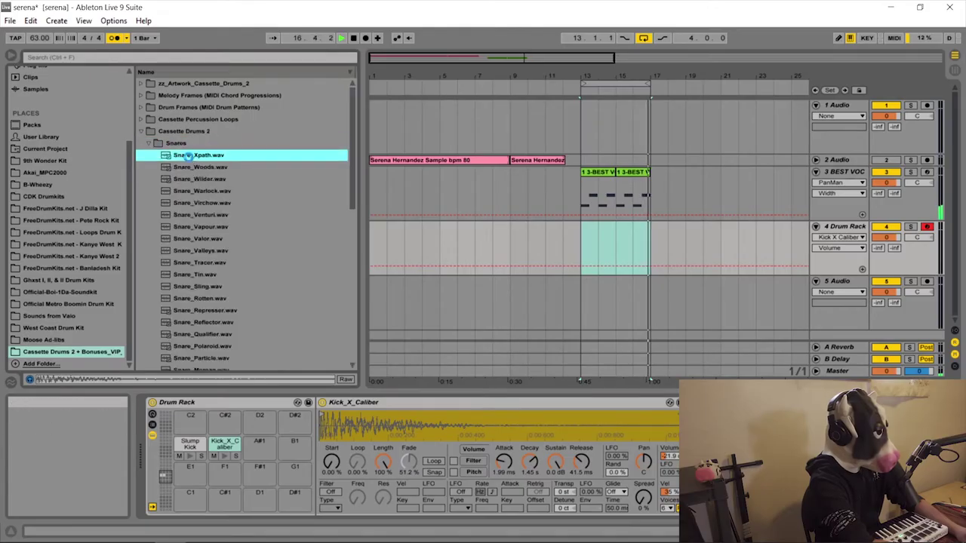
{"action": "key", "text": "Down"}
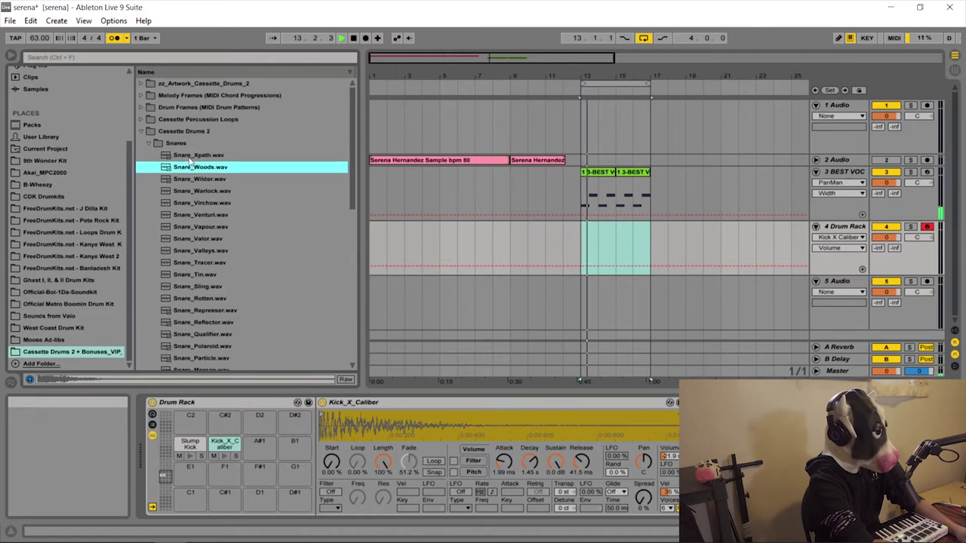
{"action": "key", "text": "Up"}
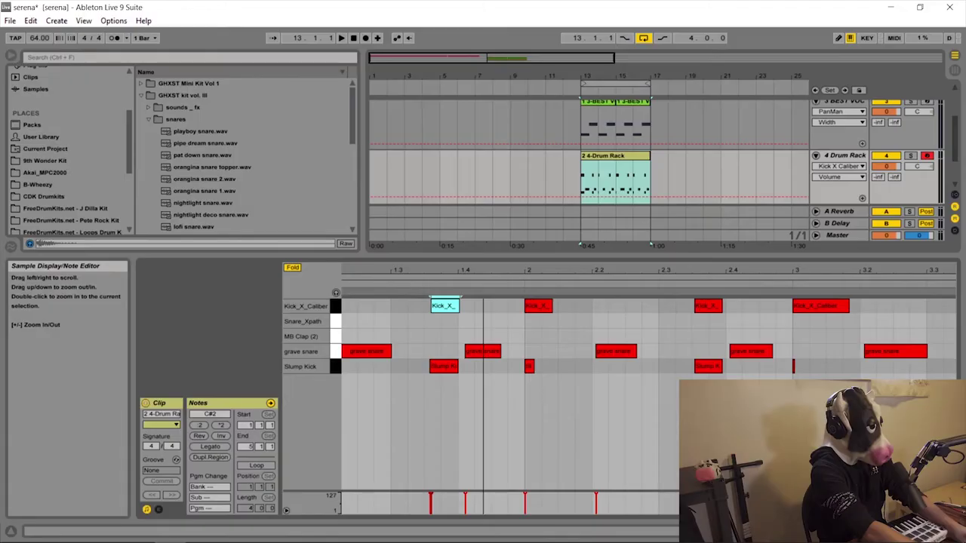
Step: Select tiffany low hat.wav among the closed hats of GHXST kit vol. III for the hi hats track
{"action": "left_click_drag", "start_coordinate": [474, 283], "coordinate": [473, 270]}
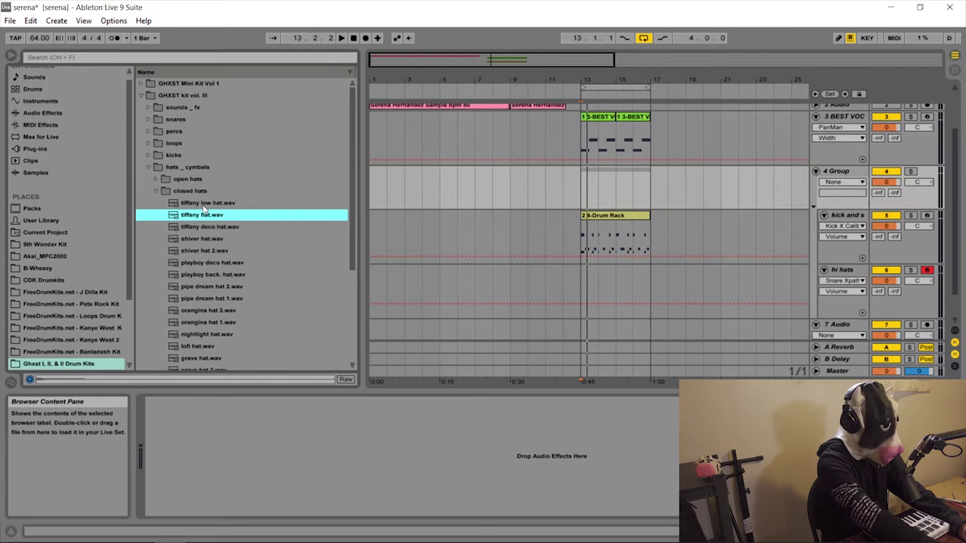
{"action": "left_click", "coordinate": [205, 204]}
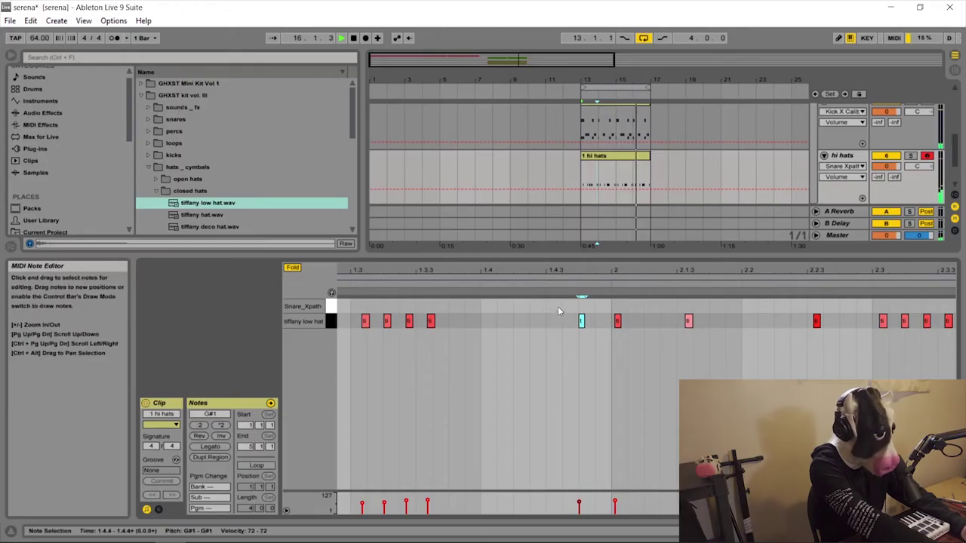
Step: Add a Snare_Xpath note at 1.4.3 in the hi hats clip, lengthen it slightly and lower its velocity
{"action": "double_click", "coordinate": [550, 306]}
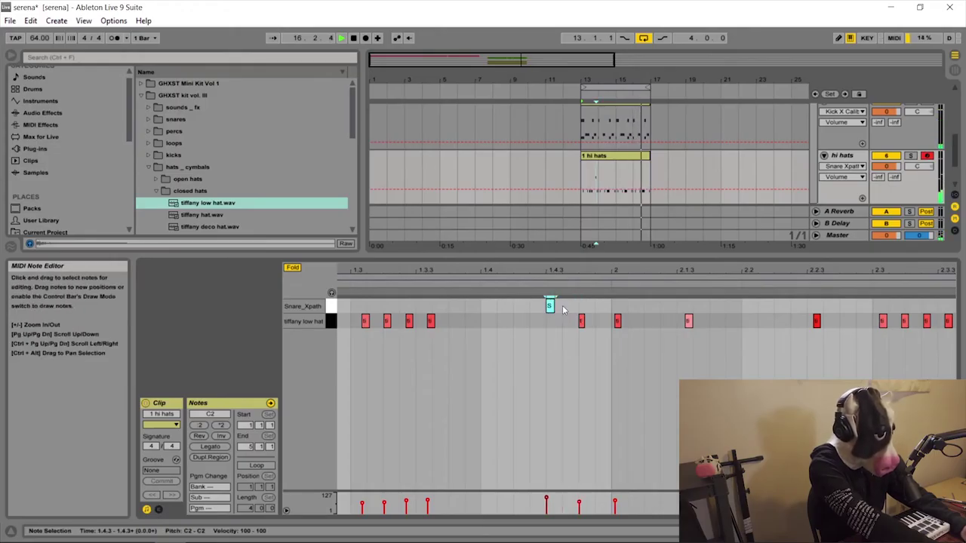
{"action": "left_click_drag", "start_coordinate": [553, 306], "coordinate": [564, 305]}
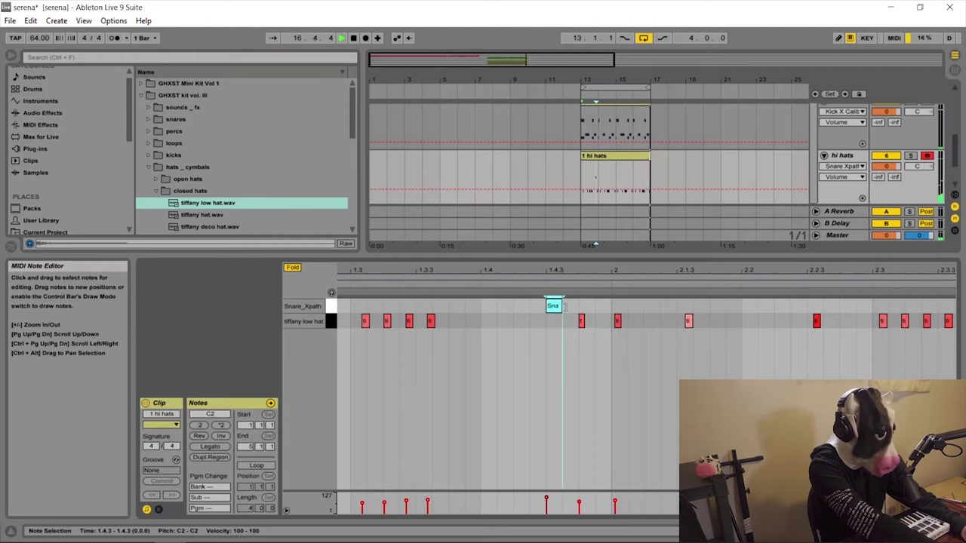
{"action": "left_click_drag", "start_coordinate": [547, 499], "coordinate": [546, 507]}
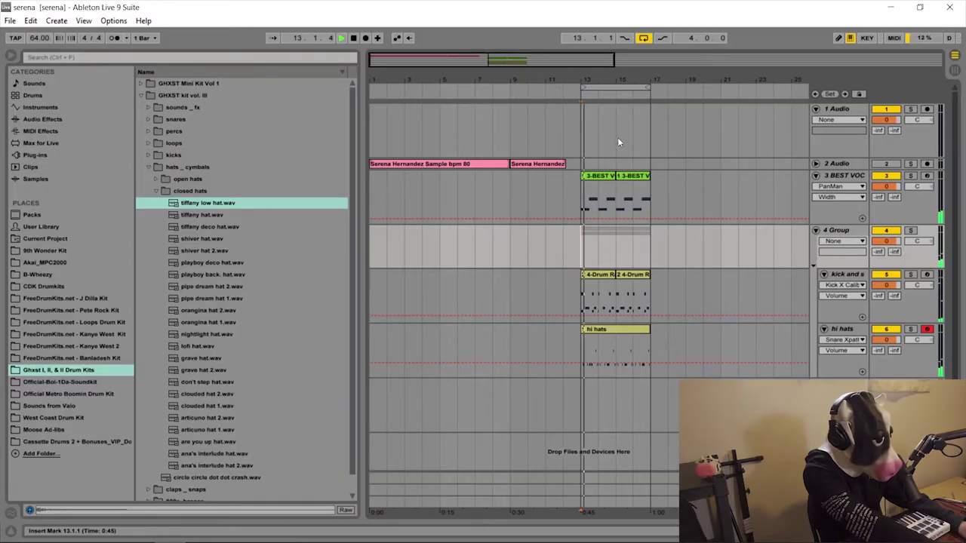
Step: Open the 808s folder of the Official Metro Boomin Drum Kit to find a bass sample
{"action": "mouse_move", "coordinate": [601, 77]}
{"action": "left_mouse_down"}
{"action": "mouse_move", "coordinate": [602, 94]}
{"action": "mouse_move", "coordinate": [602, 78]}
{"action": "left_mouse_up"}
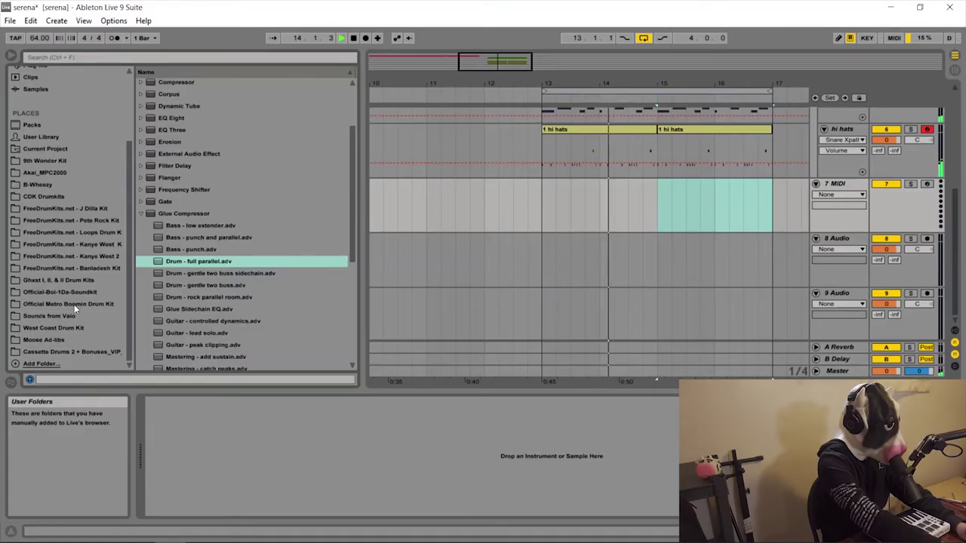
{"action": "left_click", "coordinate": [74, 306]}
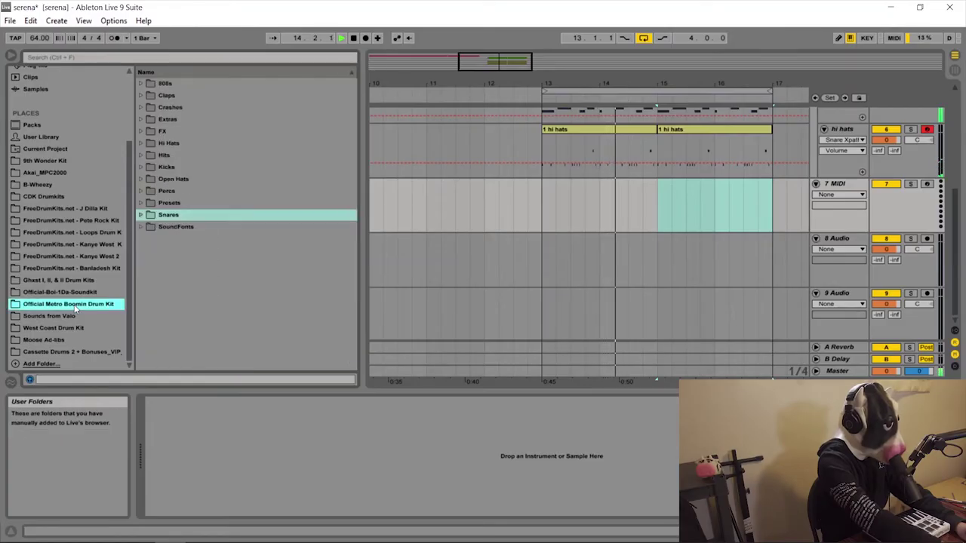
{"action": "left_click", "coordinate": [141, 82]}
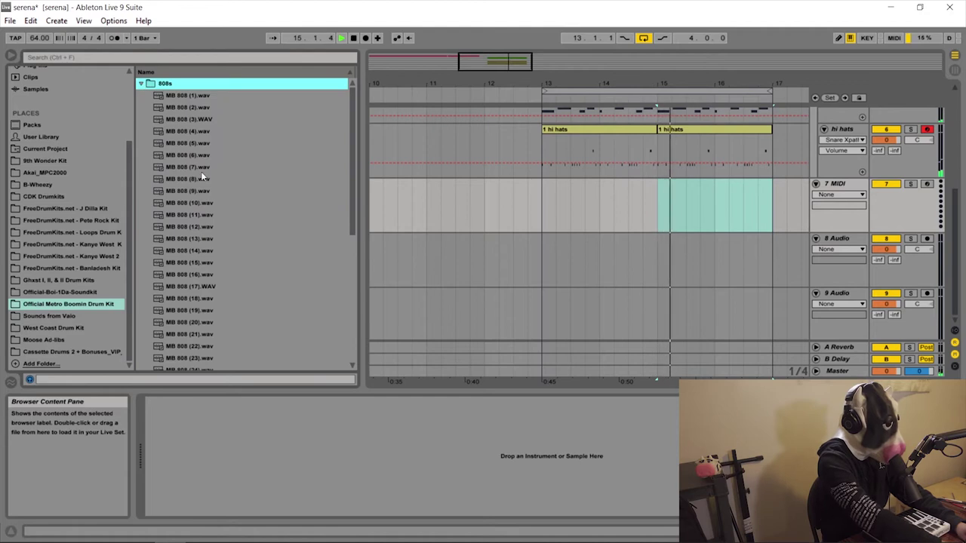
Step: Compare MB 808 (4).wav with MB 808 (5).wav, load MB 808 (4).wav onto the empty MIDI track 7 and record a bass line
{"action": "left_click", "coordinate": [188, 130]}
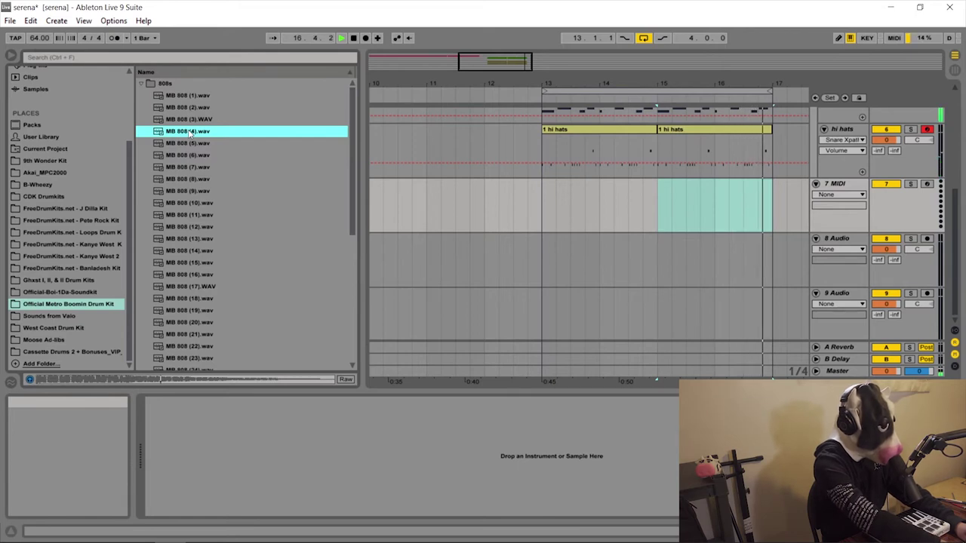
{"action": "key", "text": "Down"}
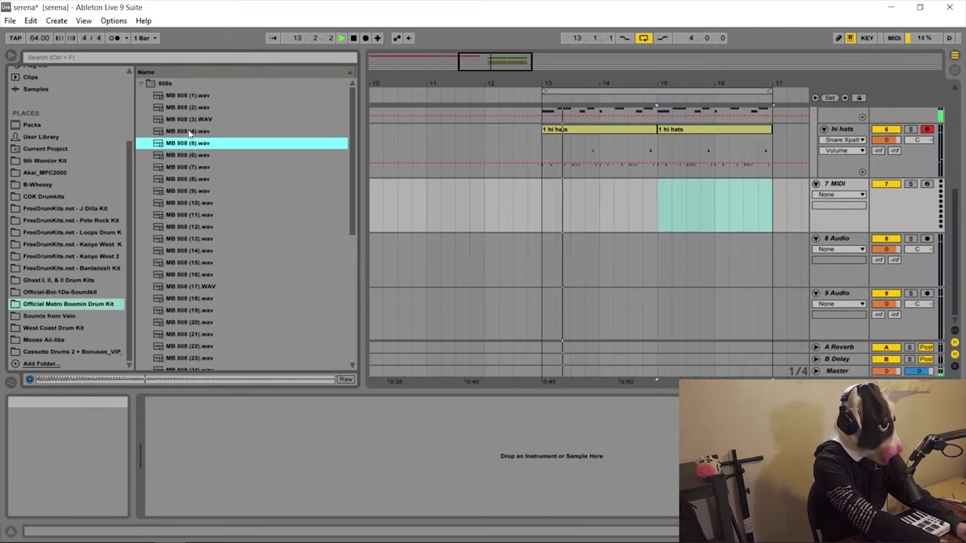
{"action": "left_click", "coordinate": [189, 131]}
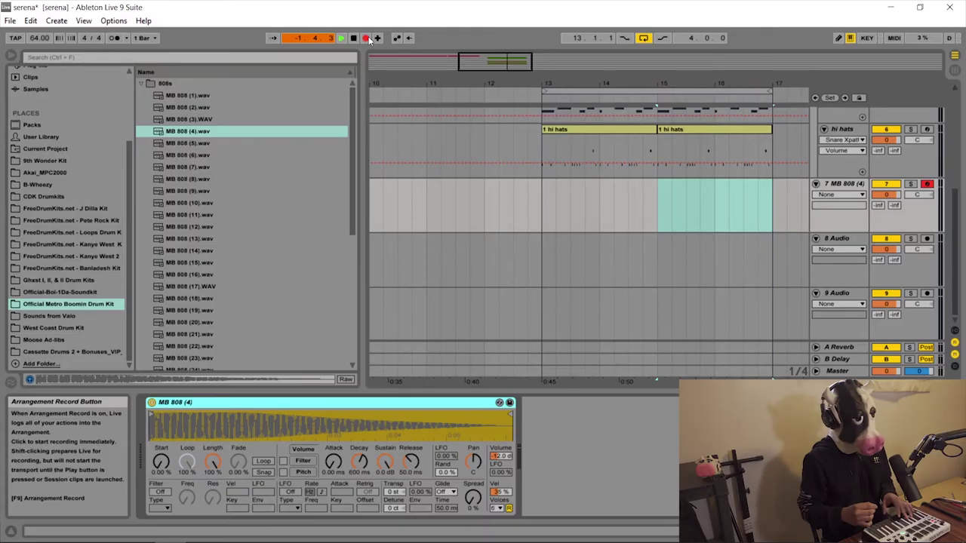
{"action": "left_click", "coordinate": [366, 39]}
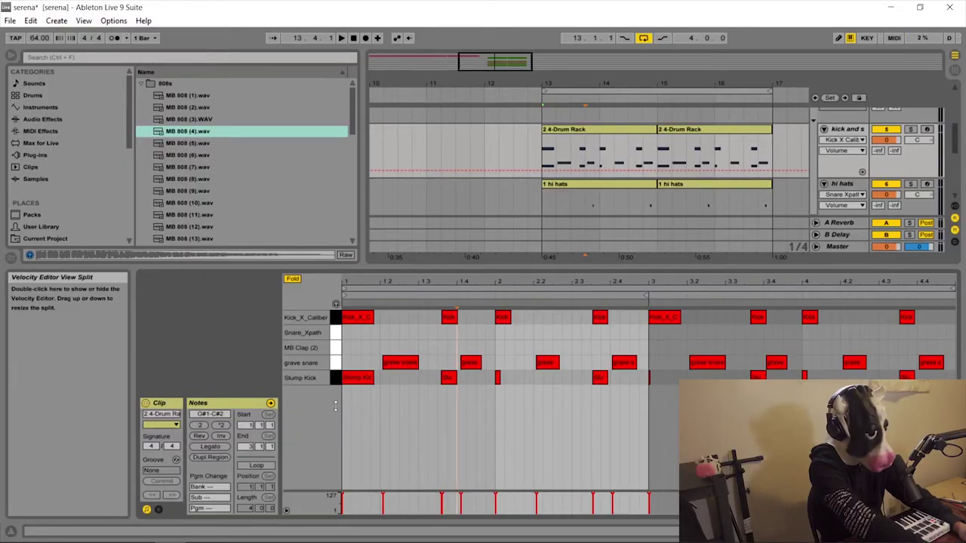
Step: Copy the Slump Kick notes from the drum clip into the MB 808 (4) clip and transpose them up to A3 as a timing guide
{"action": "left_click", "coordinate": [337, 381]}
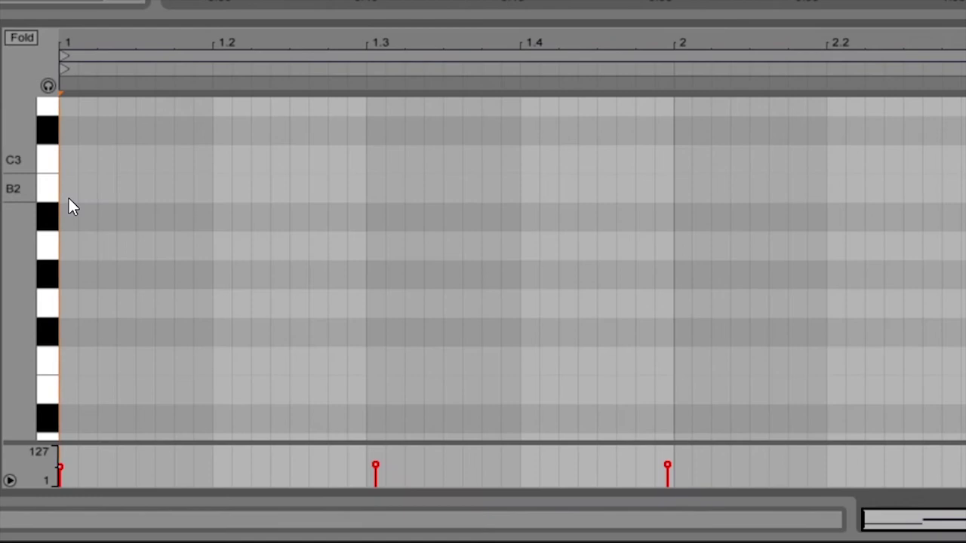
{"action": "key", "text": "ctrl+v"}
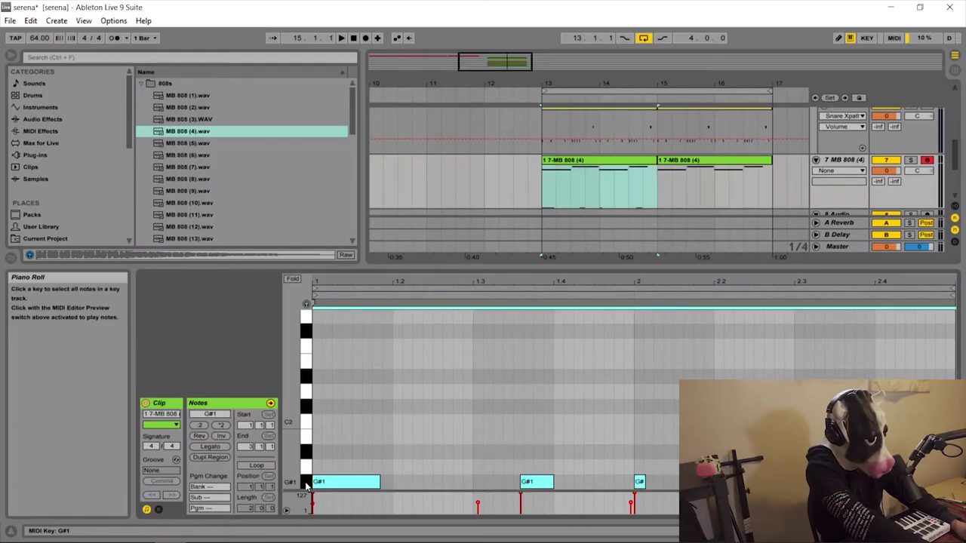
{"action": "left_click_drag", "start_coordinate": [339, 483], "coordinate": [341, 344]}
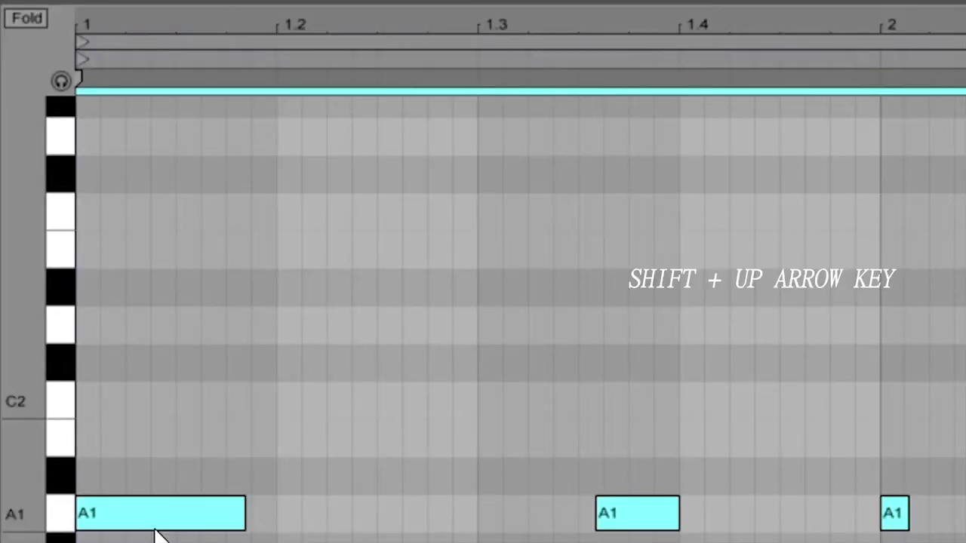
{"action": "key", "text": "shift+Up"}
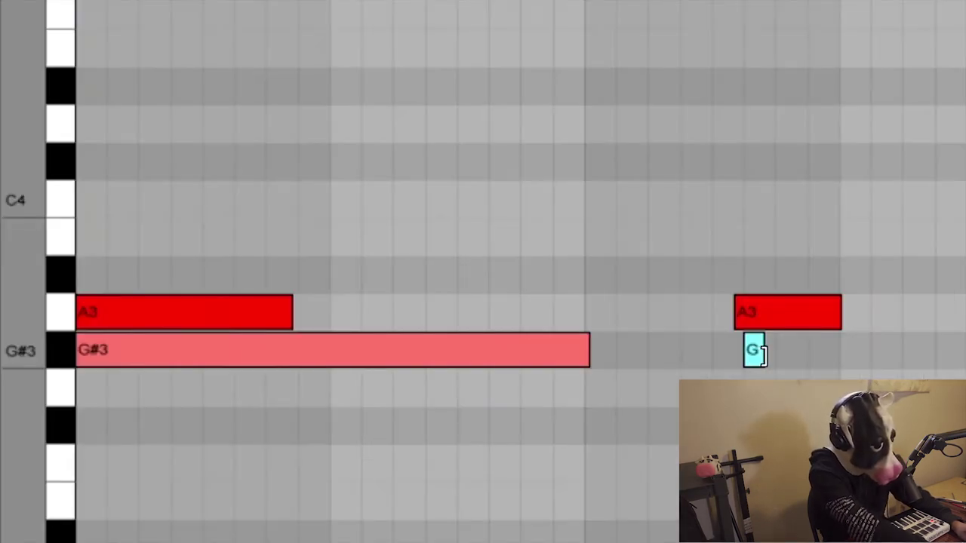
Step: Adjust the G#3 bass notes to match the timing of the A3 guide notes, and delete the A3 notes
{"action": "left_click_drag", "start_coordinate": [587, 412], "coordinate": [617, 415]}
{"action": "mouse_move", "coordinate": [841, 358]}
{"action": "left_mouse_down"}
{"action": "mouse_move", "coordinate": [856, 361]}
{"action": "mouse_move", "coordinate": [805, 362]}
{"action": "left_mouse_up"}
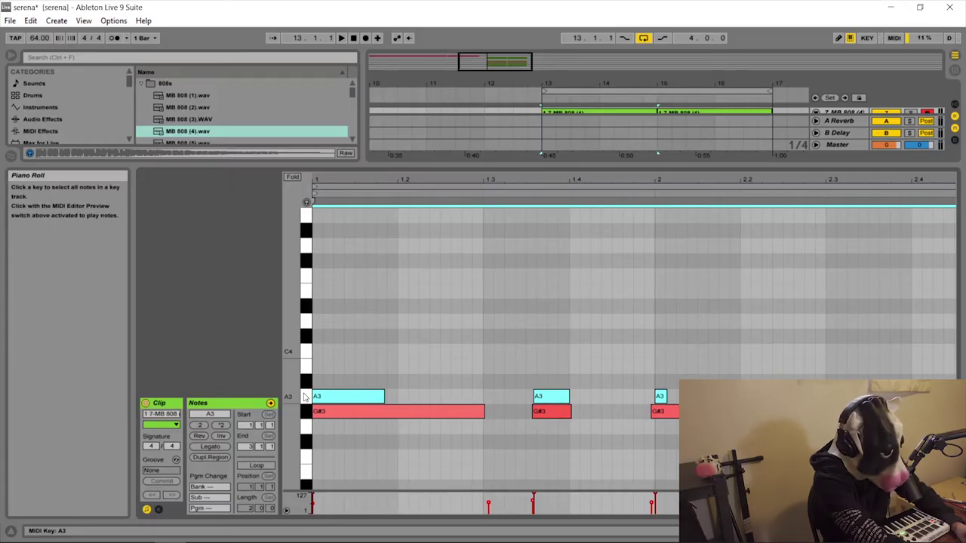
{"action": "key", "text": "Delete"}
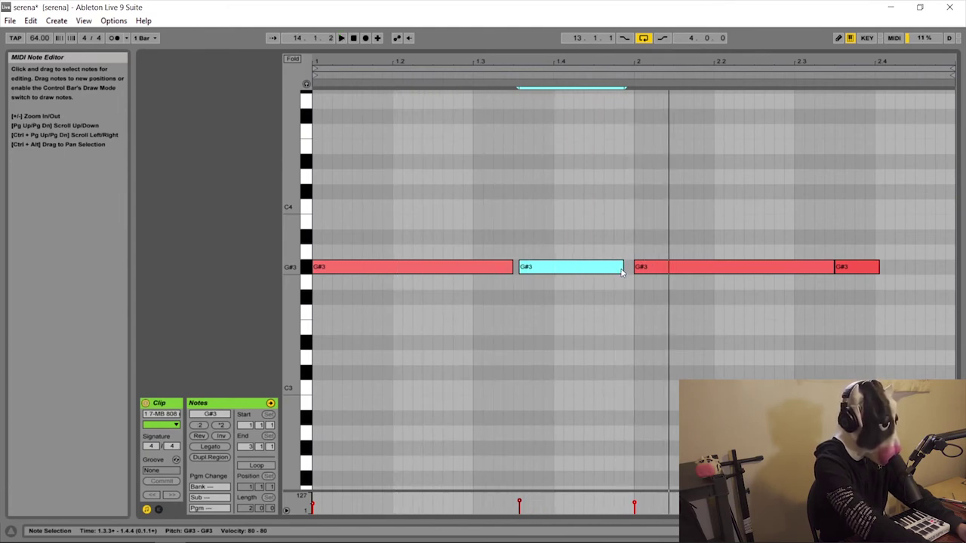
Step: Shorten the second G#3 bass note, and raise the second and last notes of the 808 clip to B3
{"action": "left_click_drag", "start_coordinate": [624, 267], "coordinate": [591, 267]}
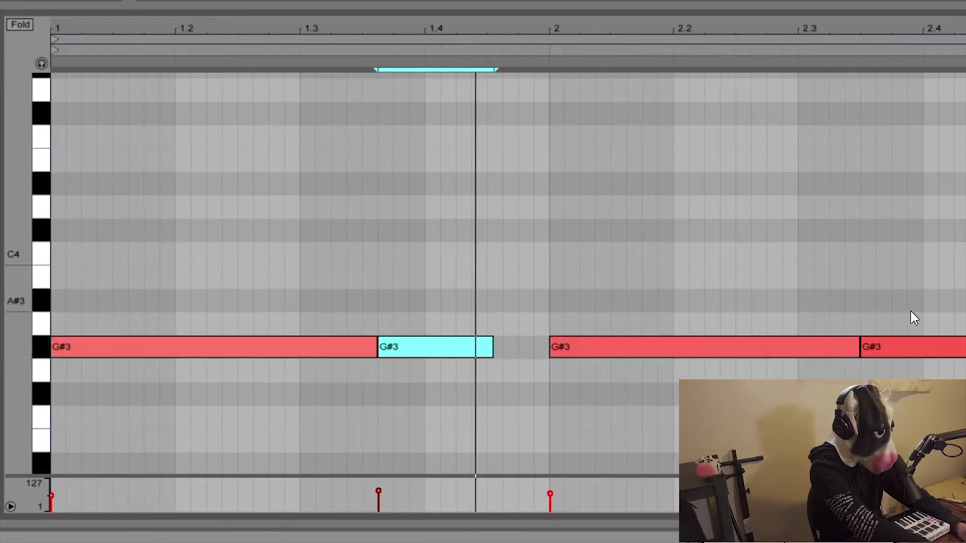
{"action": "left_click_drag", "start_coordinate": [915, 347], "coordinate": [918, 281]}
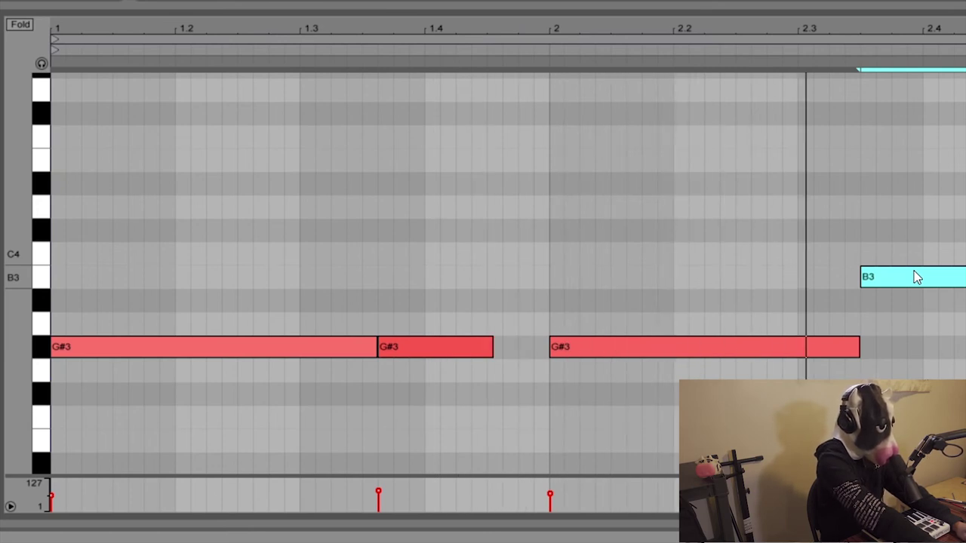
{"action": "left_click_drag", "start_coordinate": [401, 347], "coordinate": [405, 278]}
{"action": "key", "text": "space"}
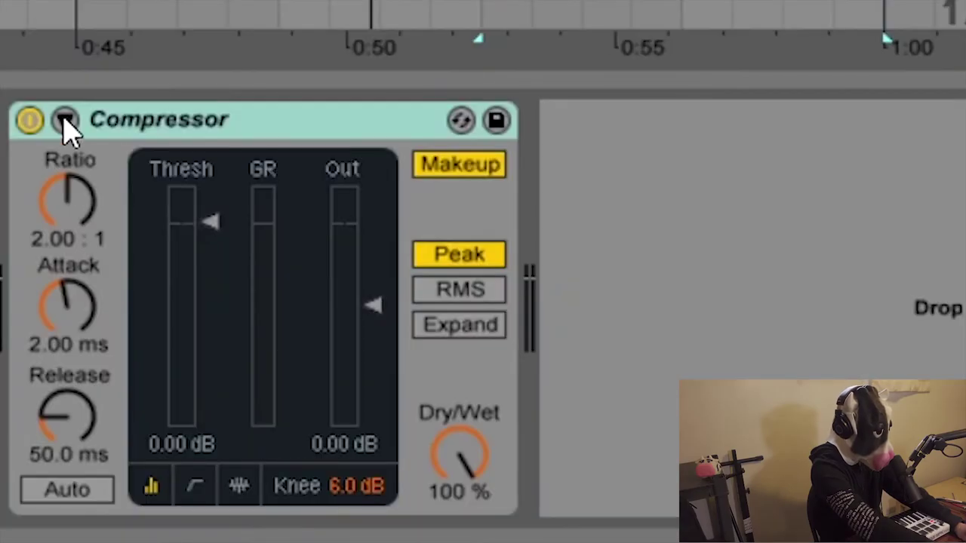
Step: Reveal the sidechain settings of the Compressor on the MB 808 (4) track
{"action": "left_click", "coordinate": [65, 120]}
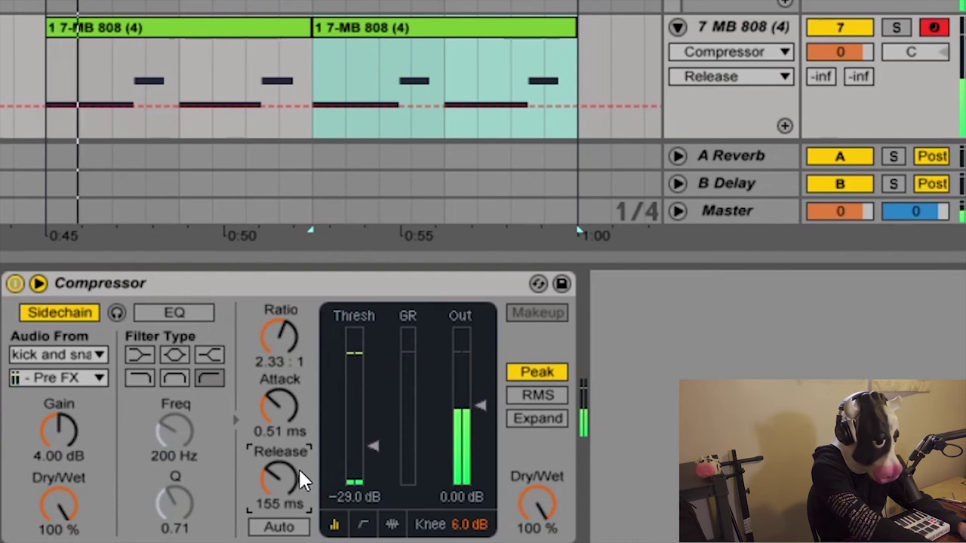